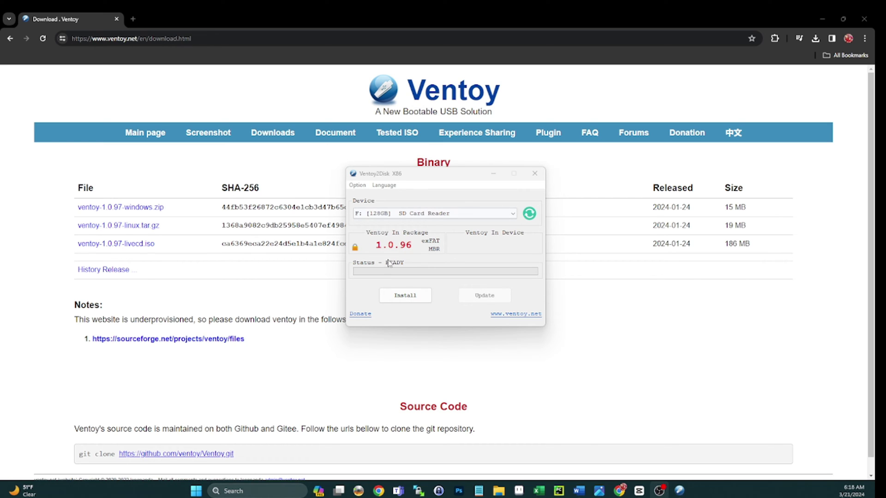
Step: Target the 256GB ESD310C drive J: in Ventoy2Disk and start the install
click(462, 212)
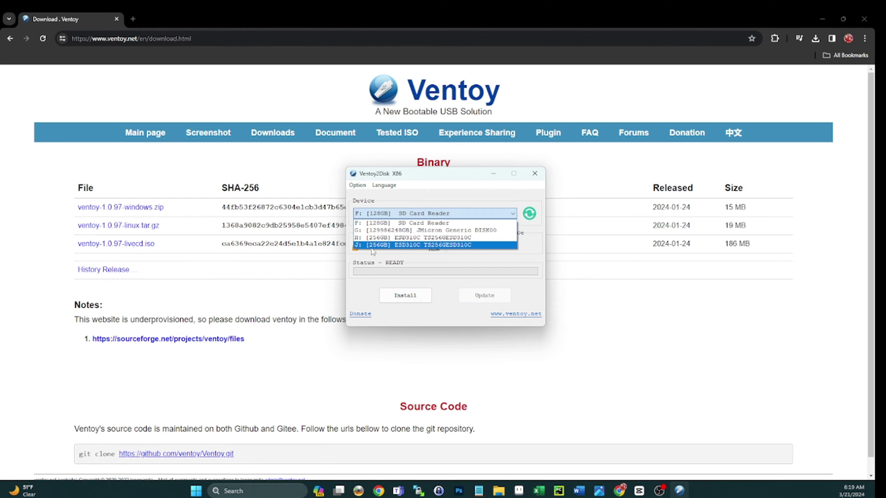
click(370, 245)
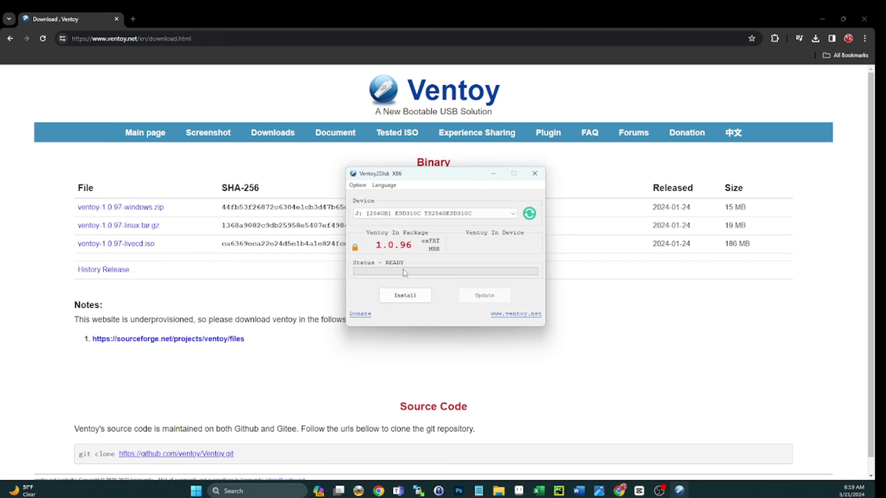
click(419, 298)
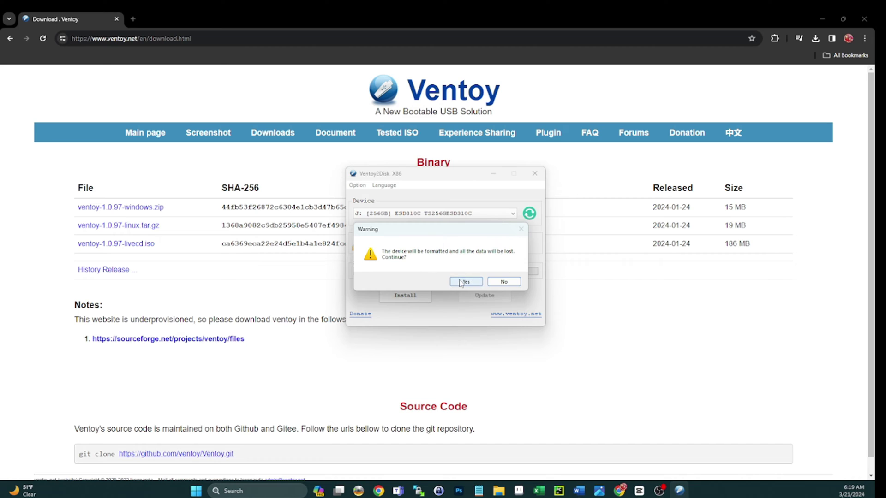
Step: Confirm both format warnings to install Ventoy 1.0.96 on J:, then close Ventoy2Disk
click(466, 281)
click(466, 282)
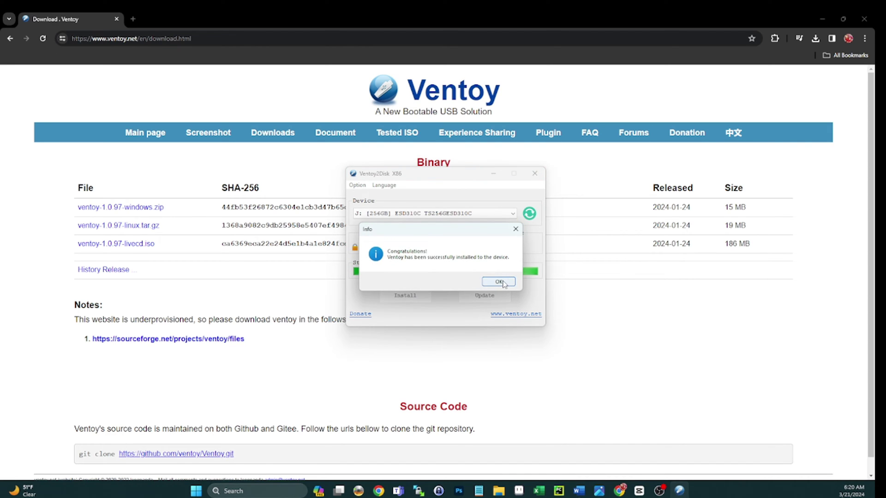
click(497, 281)
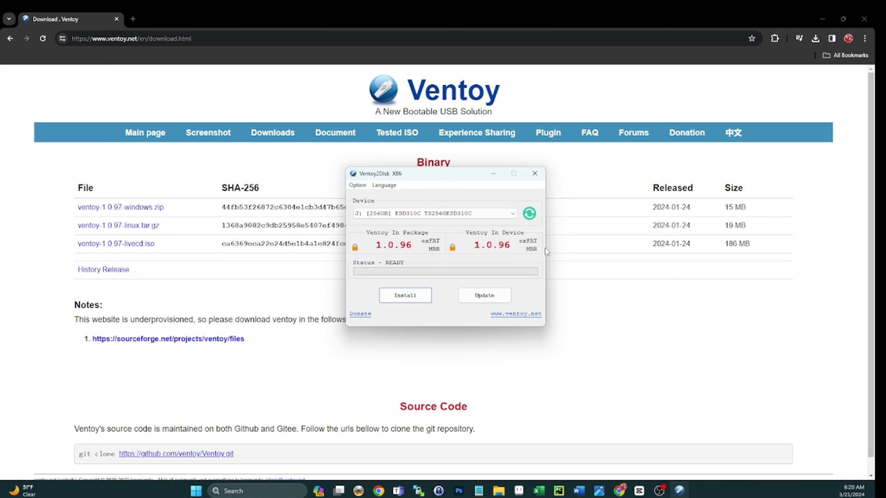
click(535, 177)
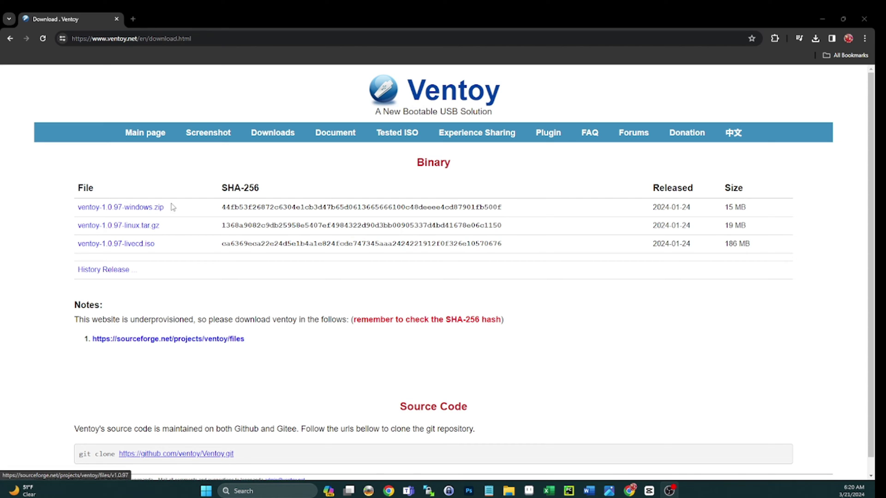
Step: Download the latest ventoy-1.0.97-windows.zip from SourceForge
click(150, 212)
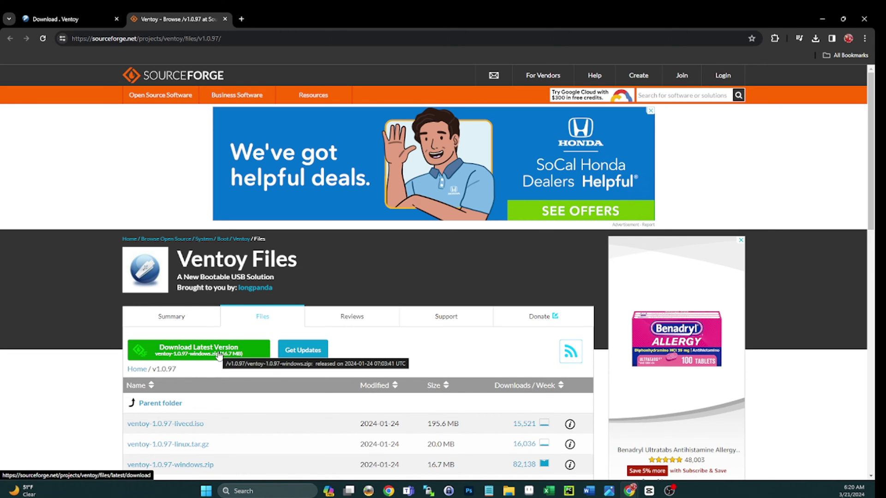
click(218, 355)
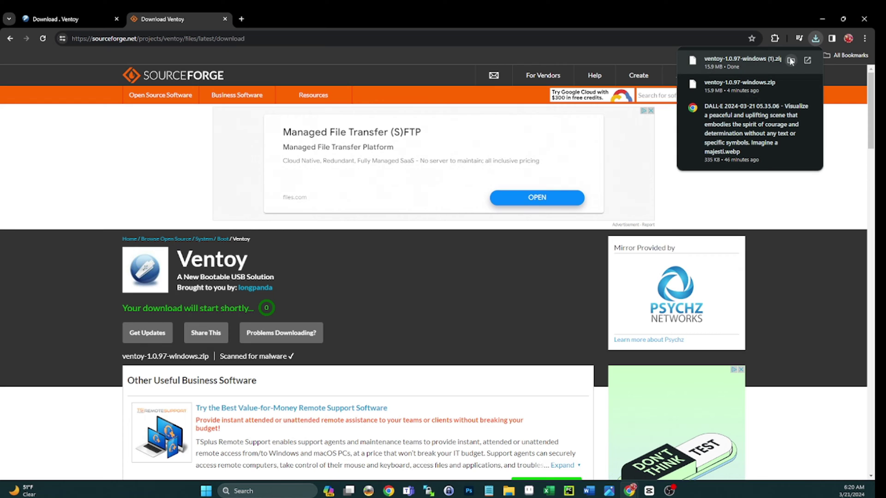
Step: Extract the downloaded ventoy-1.0.97-windows zip into its suggested folder
click(791, 61)
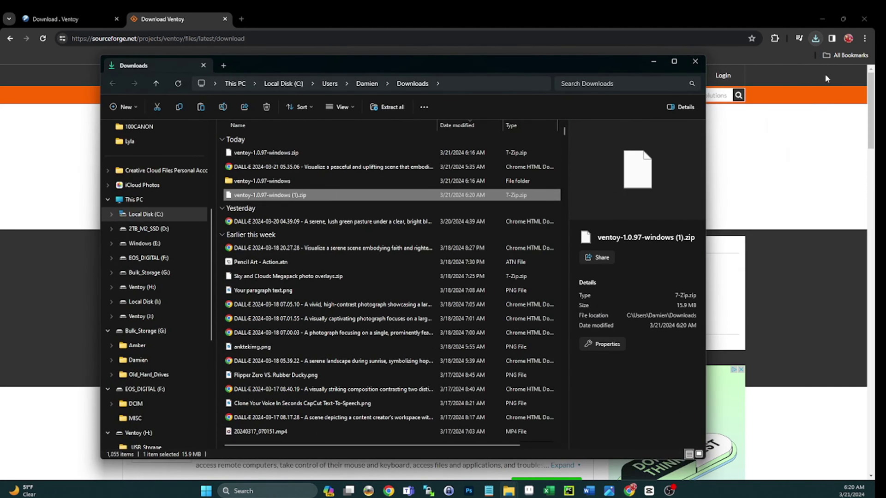
right_click(258, 197)
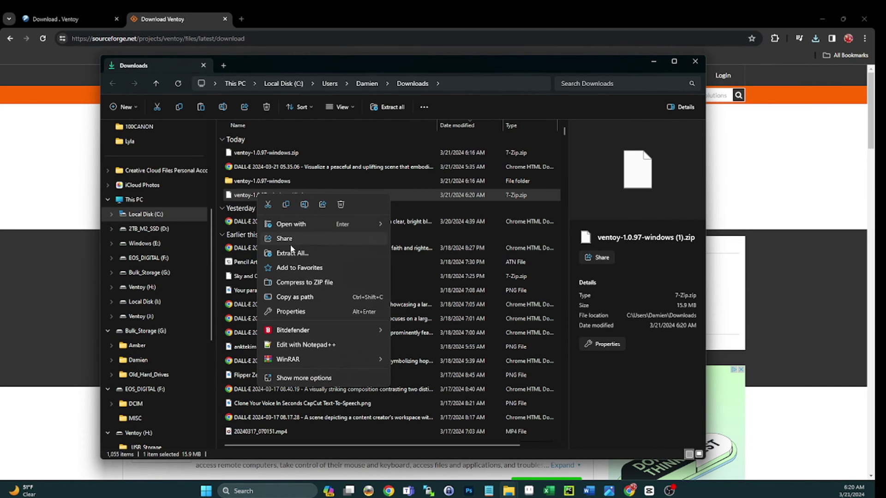
click(292, 260)
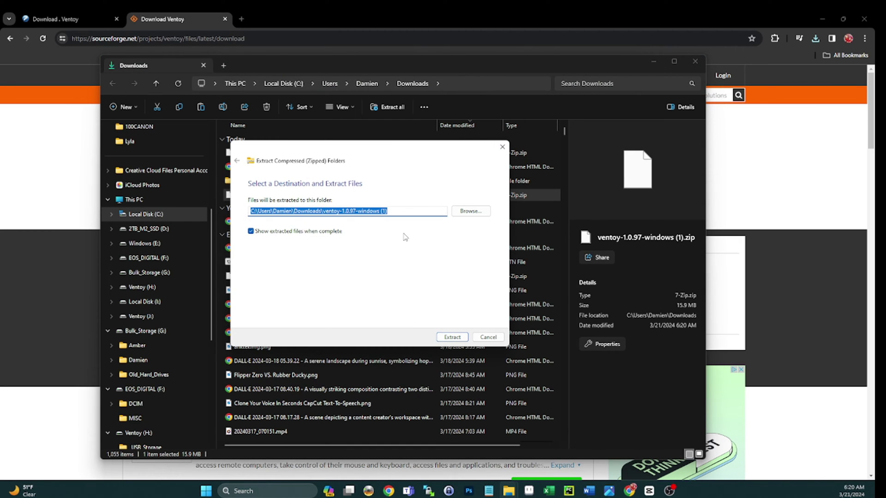
click(452, 337)
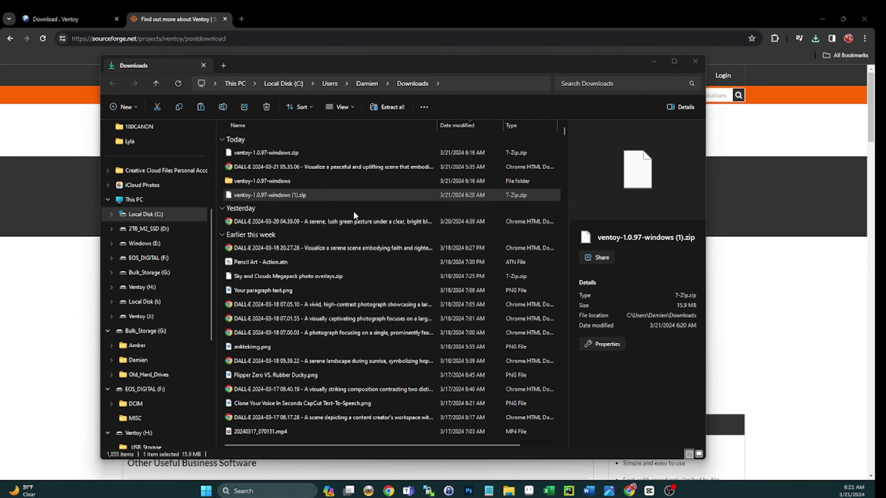
Step: Close the Downloads window and run Ventoy2Disk.exe from the ventoy-1.0.97 folder
click(649, 447)
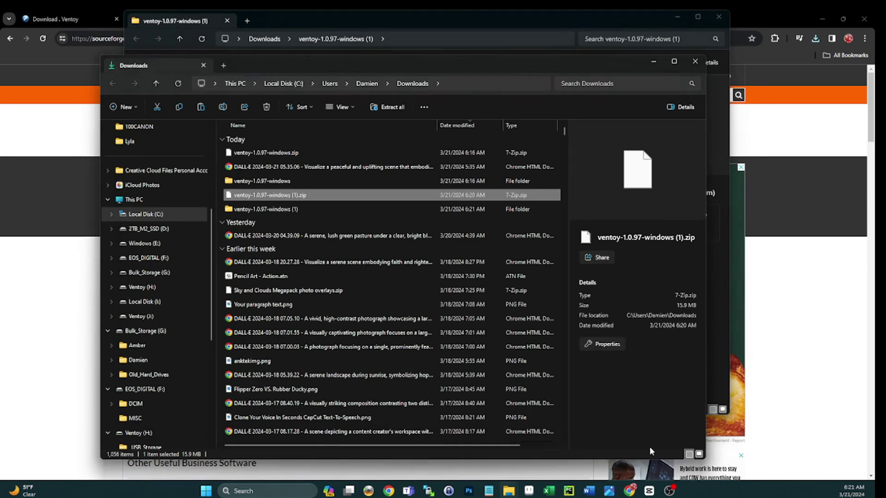
click(695, 61)
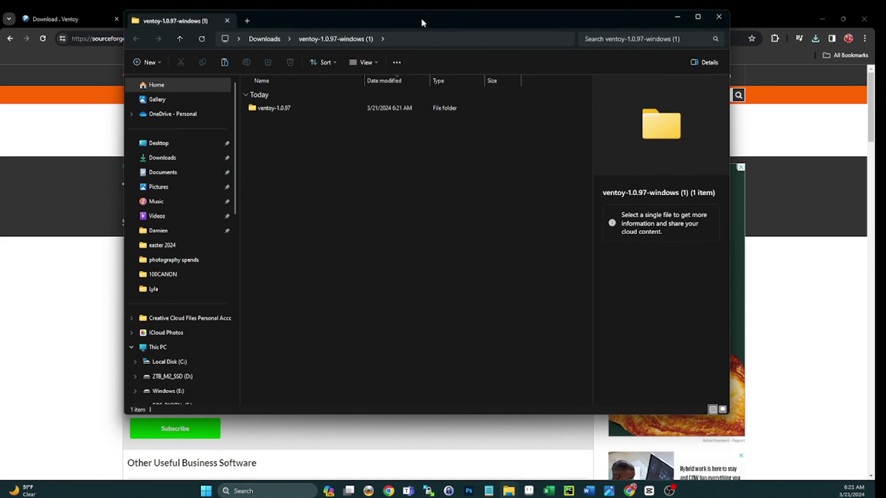
drag(421, 18, 421, 65)
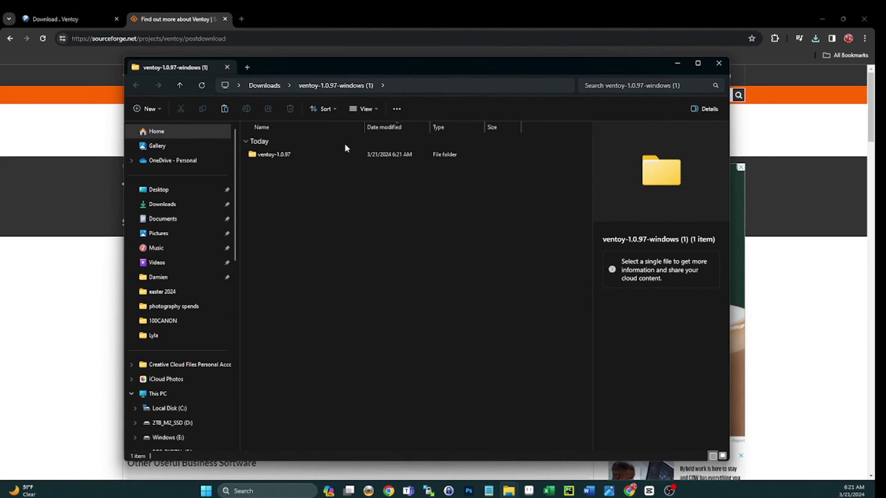
double_click(292, 157)
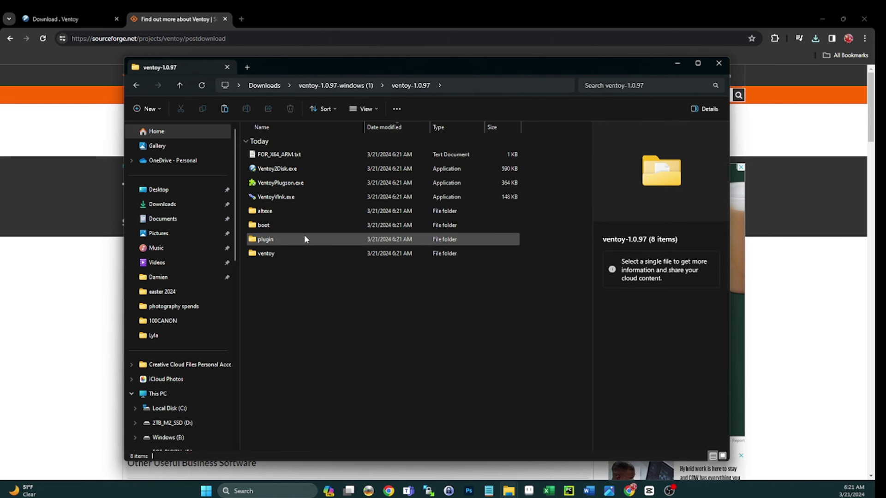
click(280, 170)
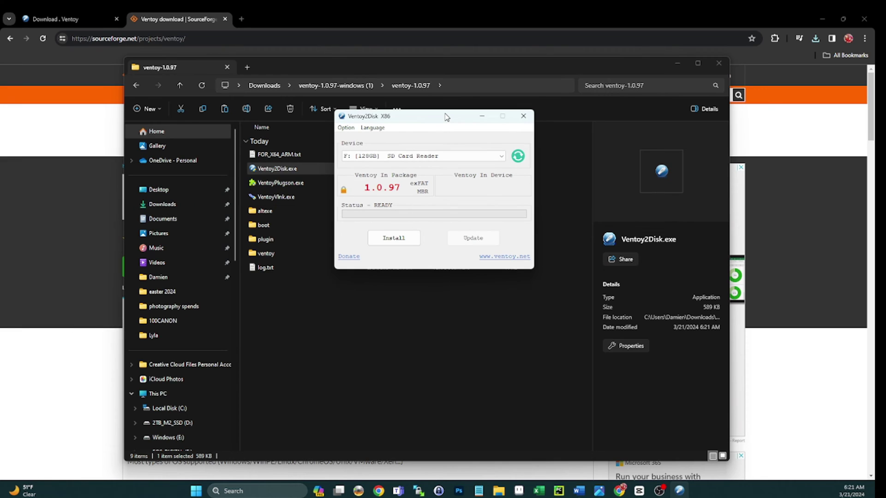
Step: Select the 256GB drive holding Ventoy and upgrade it to 1.0.97
click(444, 156)
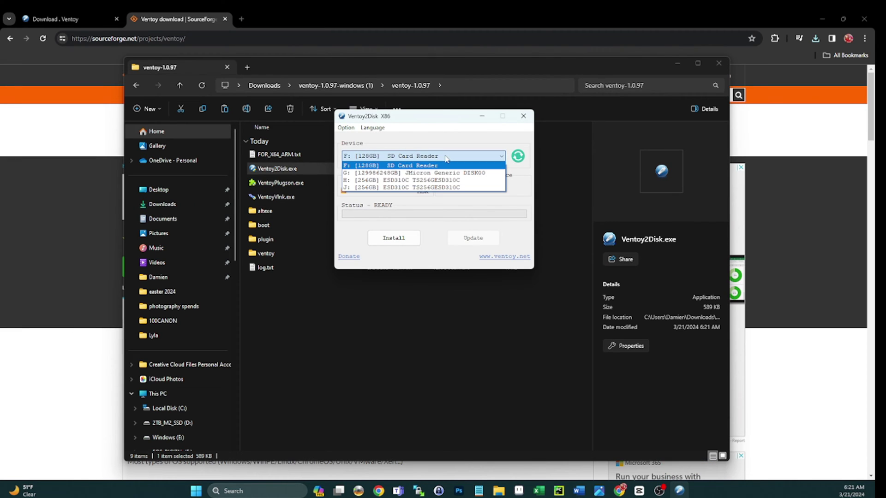
click(395, 188)
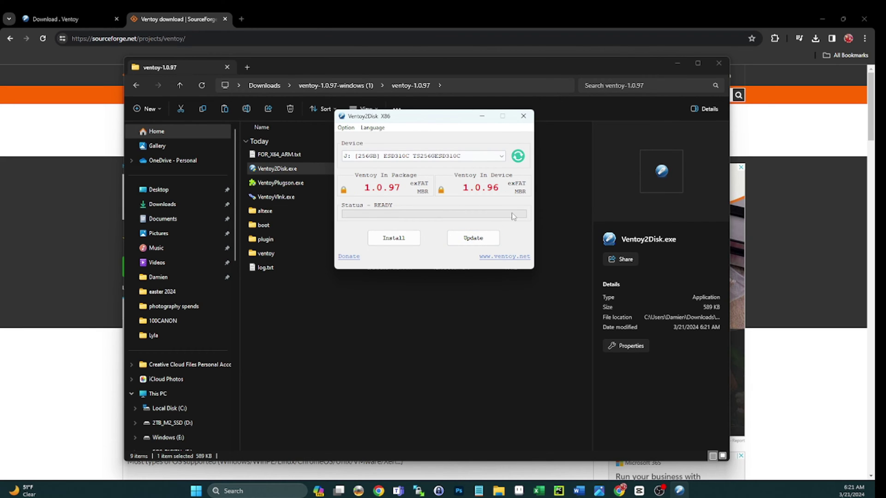
click(478, 241)
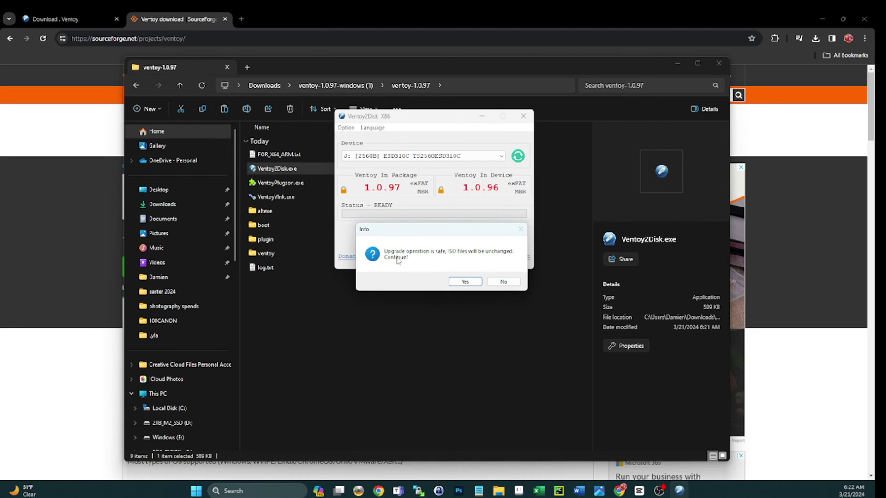
click(466, 282)
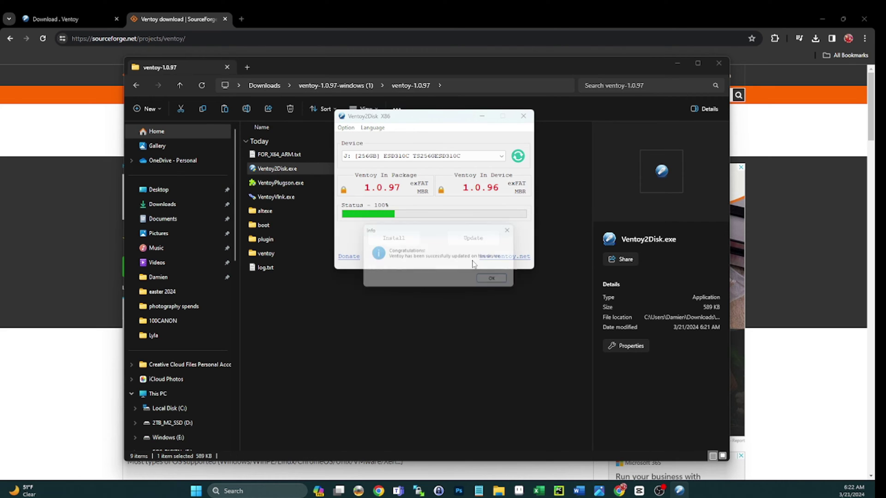
click(498, 280)
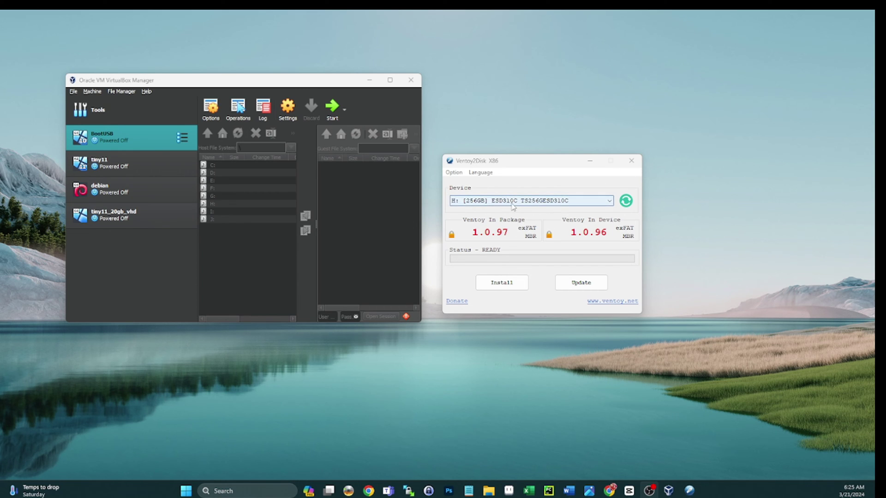
Step: Close the updater, start the BootUSB VM, and attach the Transcend USB drive
key(alt+F4)
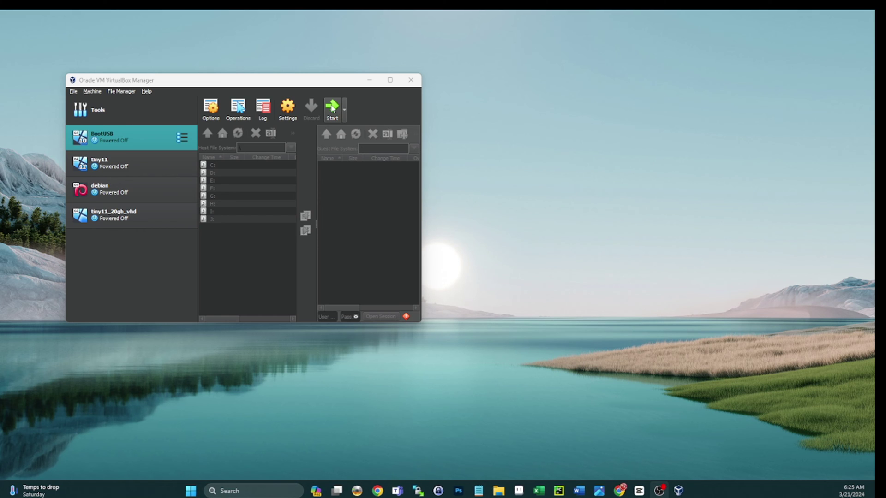
click(331, 108)
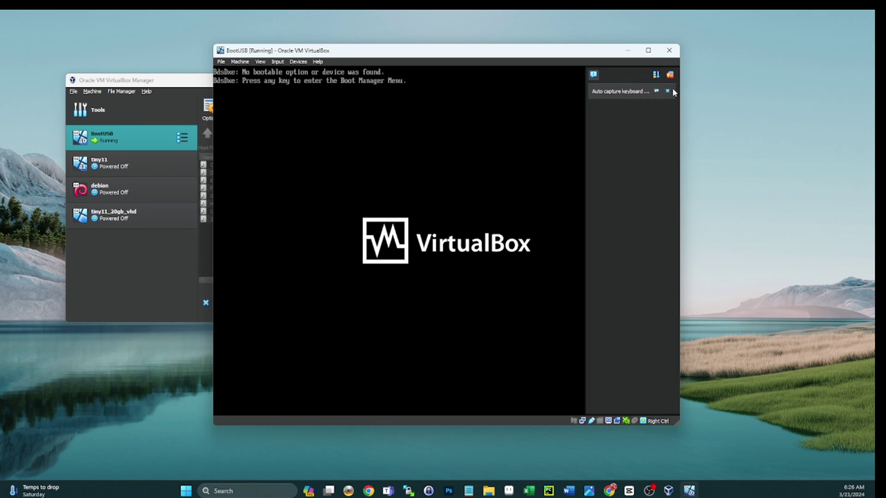
click(668, 92)
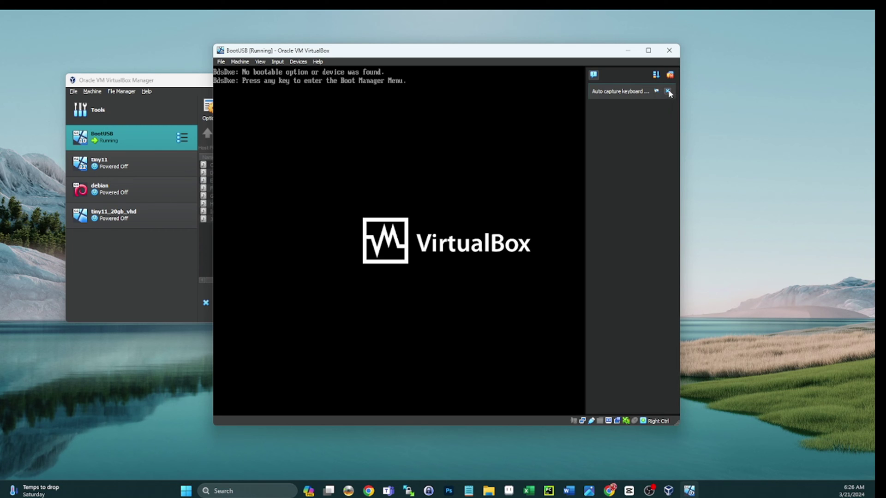
click(298, 62)
click(295, 62)
click(298, 62)
mouse_move(299, 83)
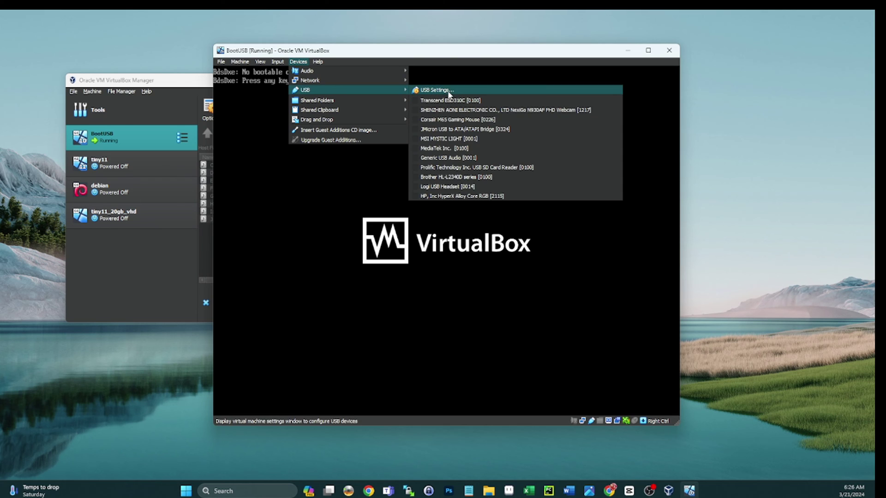
click(420, 99)
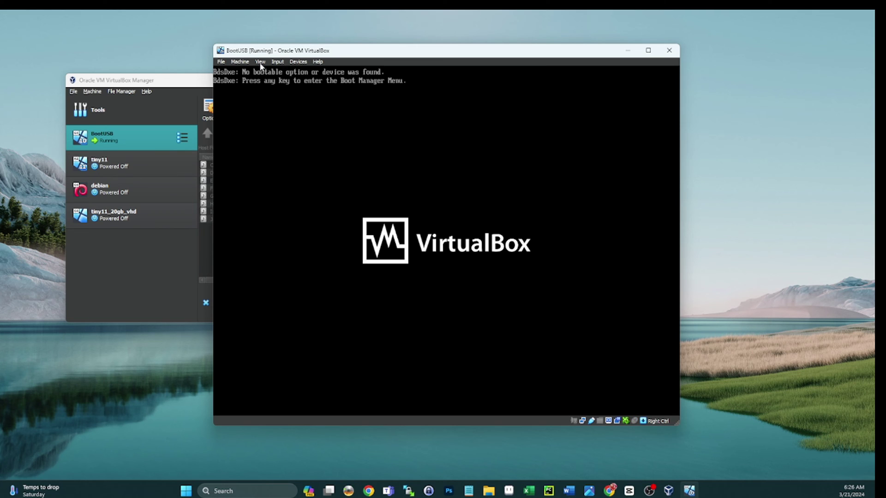
Step: Reset the VM to boot from USB and enter the Ventoy menu password
click(242, 64)
click(249, 130)
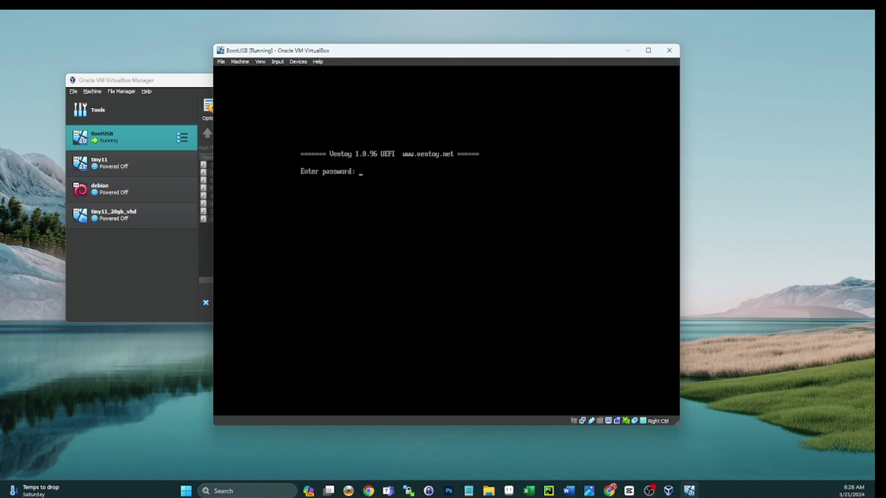
text(**********)
key(Return)
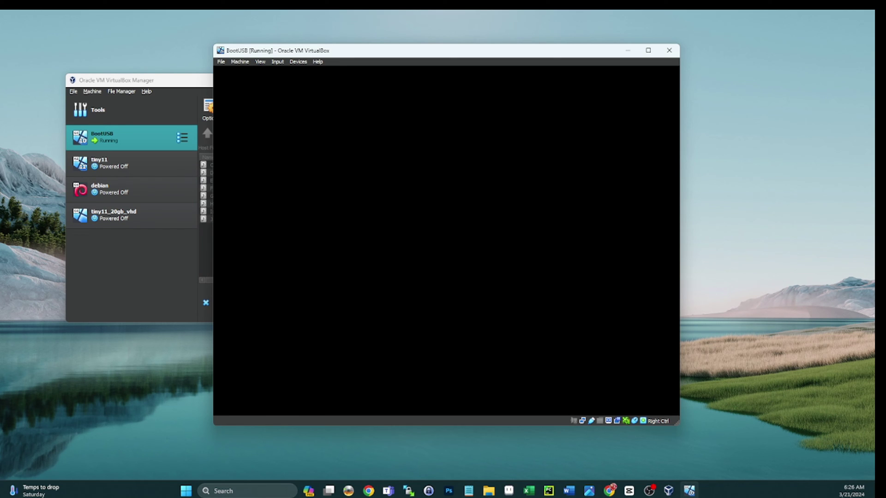
Step: Browse the MultiTools ISO list, then return to the top-level boot folders
key(Down)
key(Down)
key(Down)
key(Down)
key(Down)
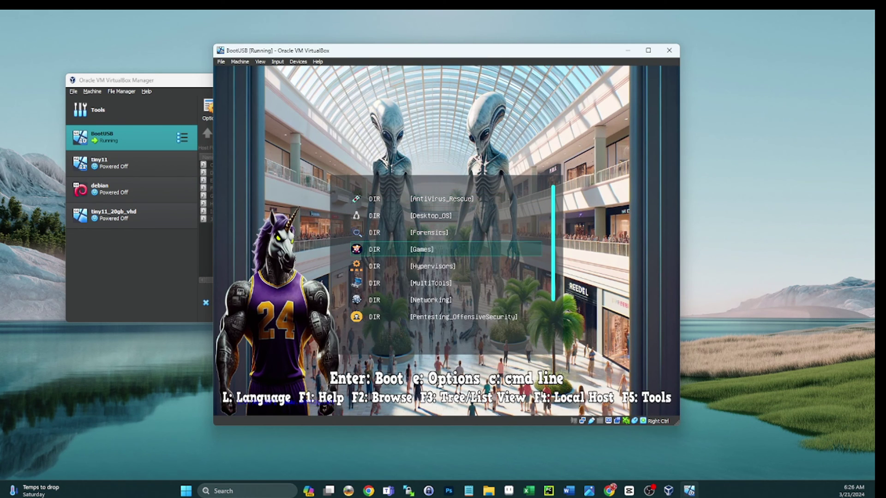
key(Return)
key(Down)
key(Down)
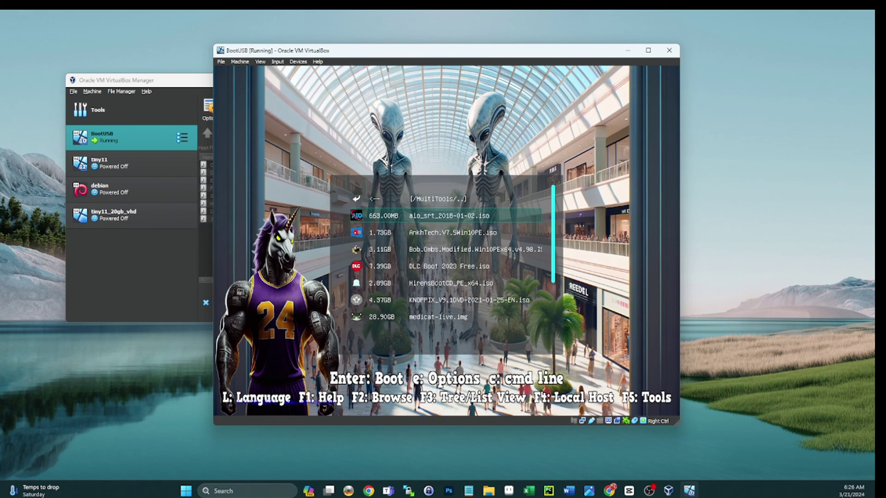
key(Down)
key(Up)
key(Down)
key(Down)
key(Up)
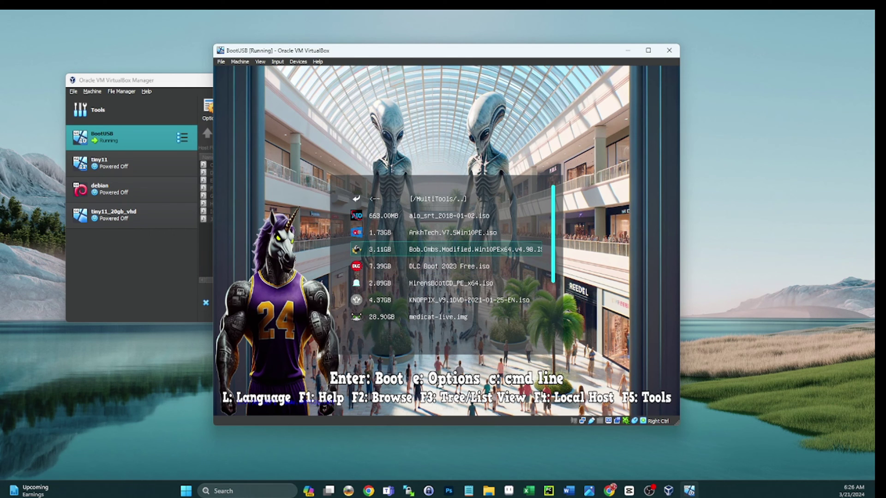
key(Up)
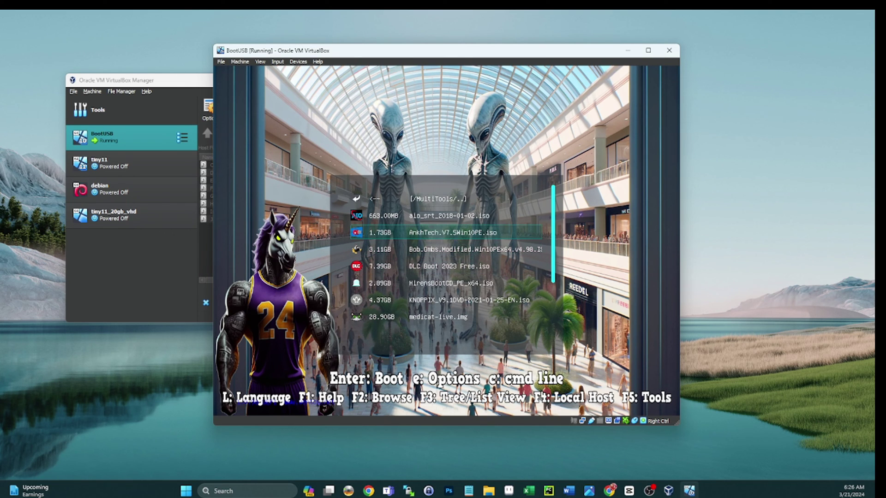
key(Down)
key(Up)
key(Up)
key(Up)
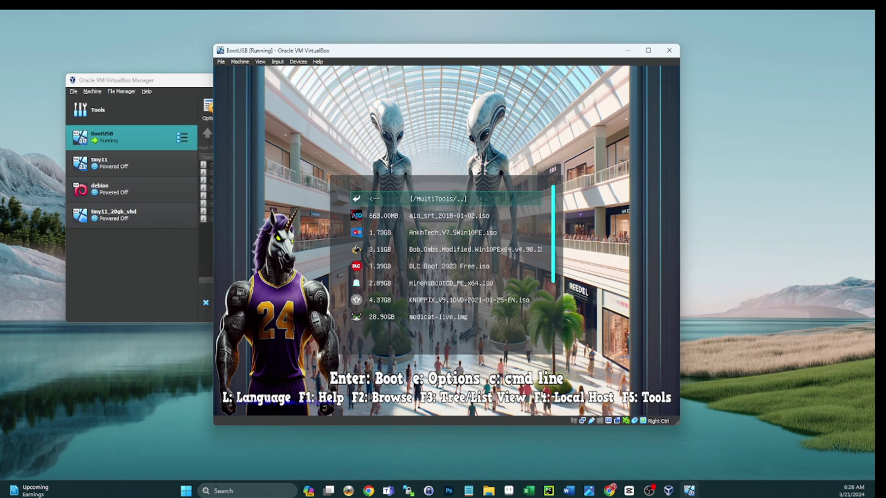
key(Return)
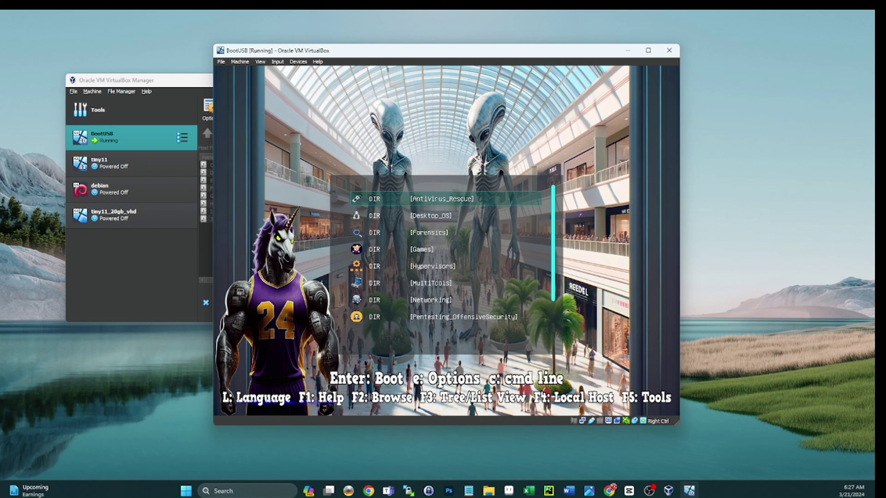
Step: Power off the BootUSB virtual machine
click(242, 61)
click(290, 138)
click(668, 51)
click(405, 270)
click(462, 273)
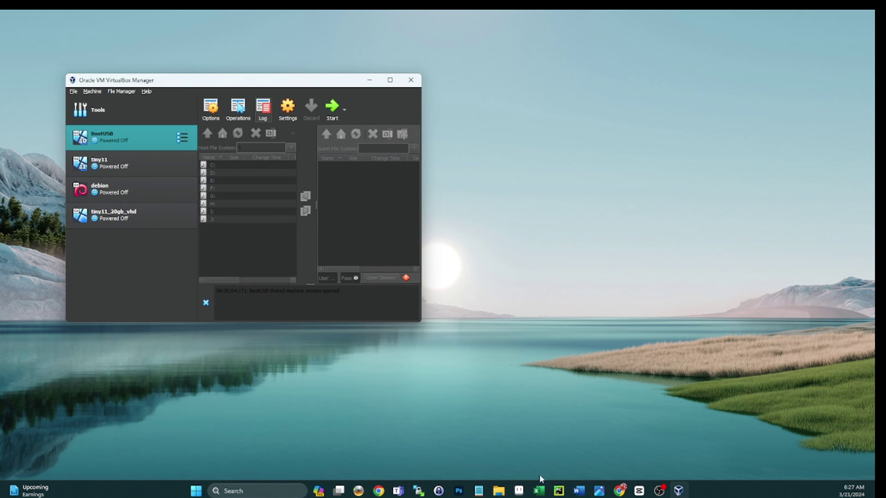
Step: Switch to File Explorer and move its window further left
click(598, 451)
key(super+d)
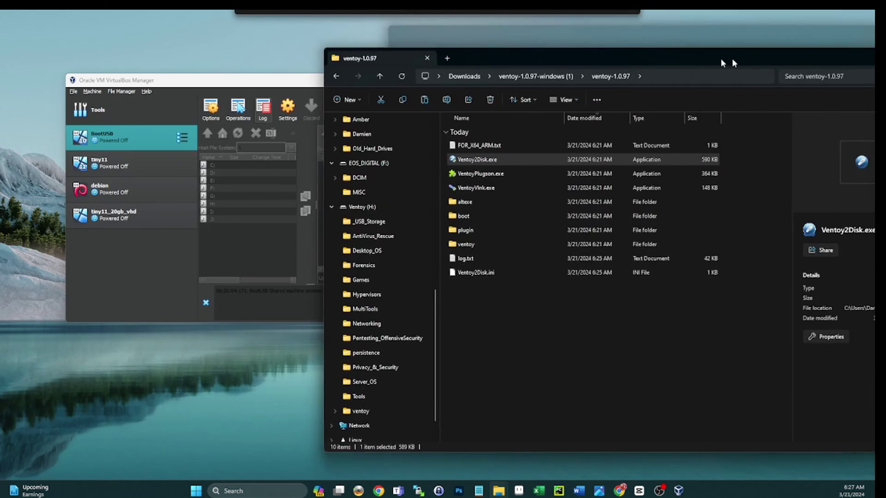
drag(721, 59, 603, 50)
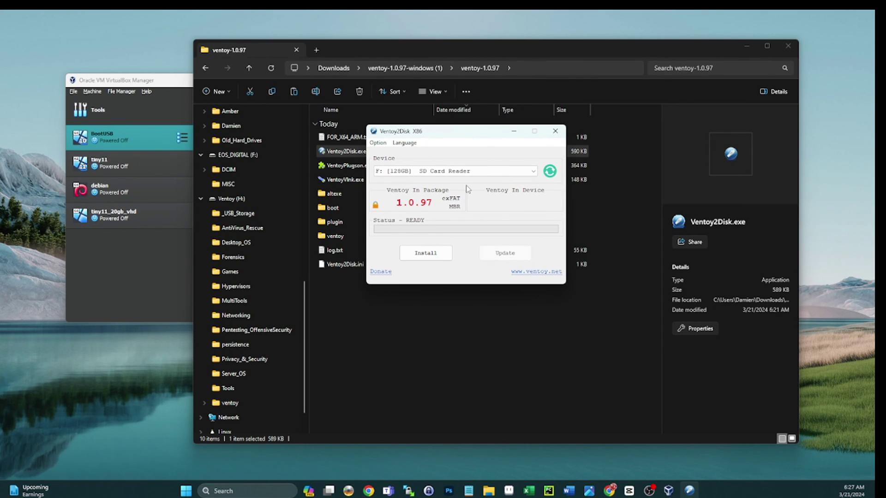
Step: Upgrade the 256GB H: drive to Ventoy 1.0.97, then close the updater
click(427, 172)
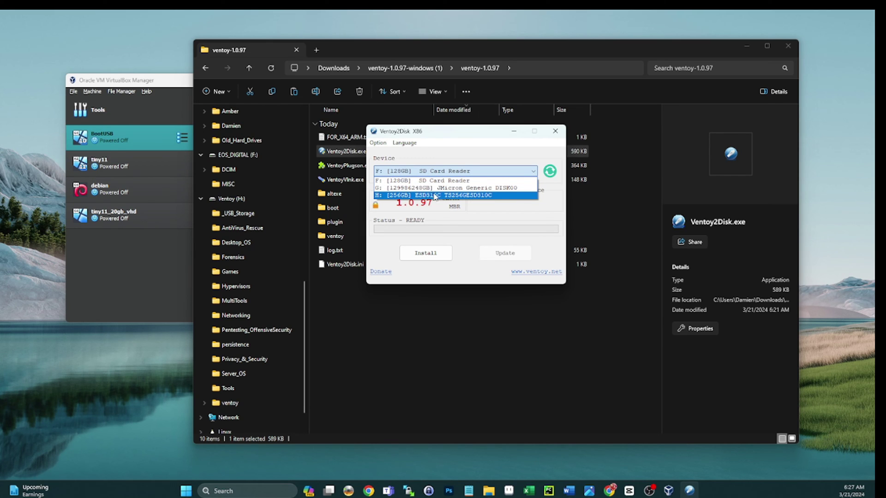
click(420, 196)
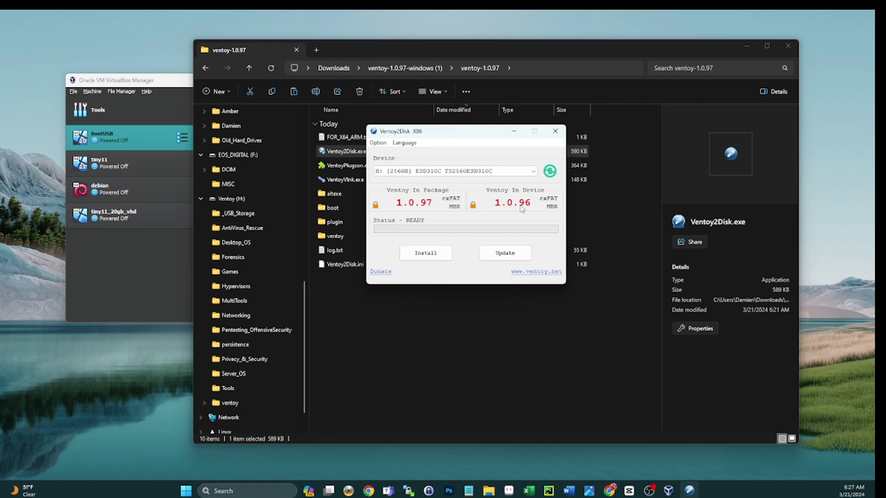
click(506, 256)
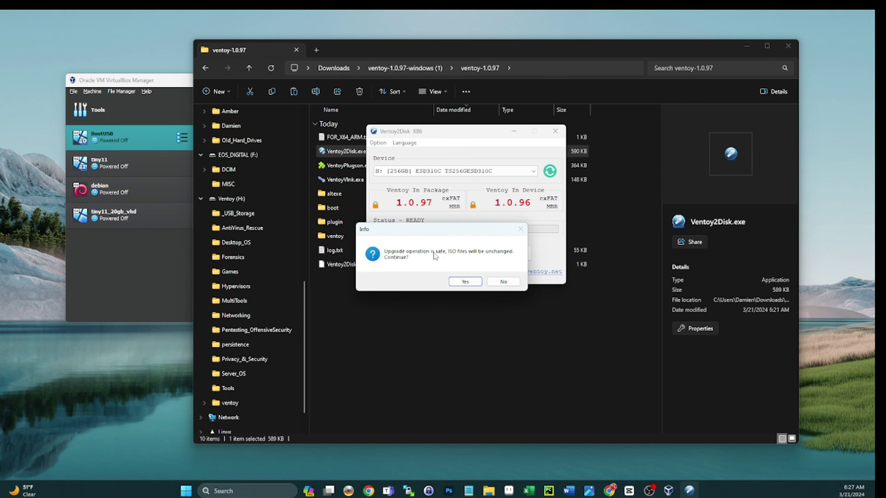
click(466, 283)
click(492, 283)
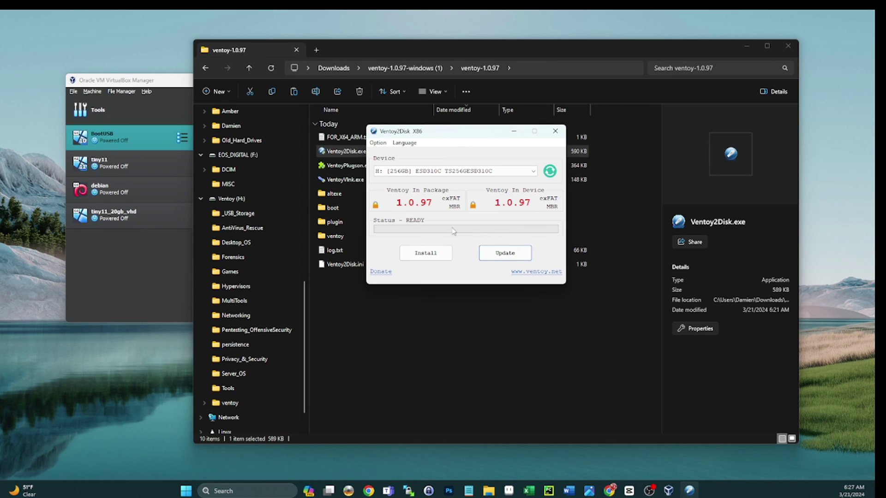
click(556, 133)
click(746, 46)
Step: Start BootUSB, attach the Transcend ESD310C drive, and reset the VM
click(333, 113)
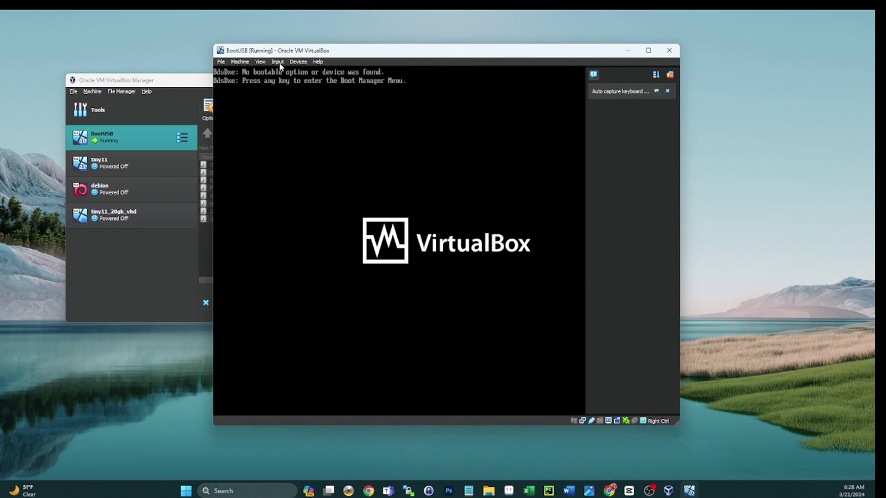
click(298, 61)
mouse_move(310, 90)
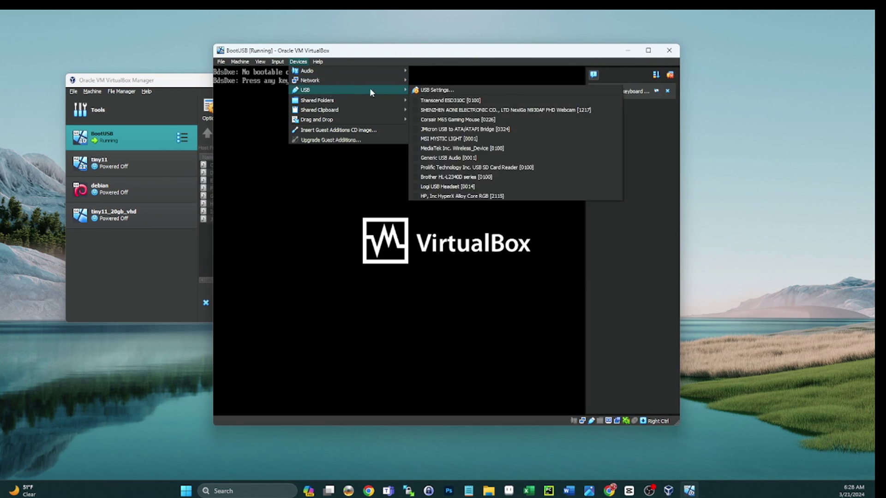
click(440, 100)
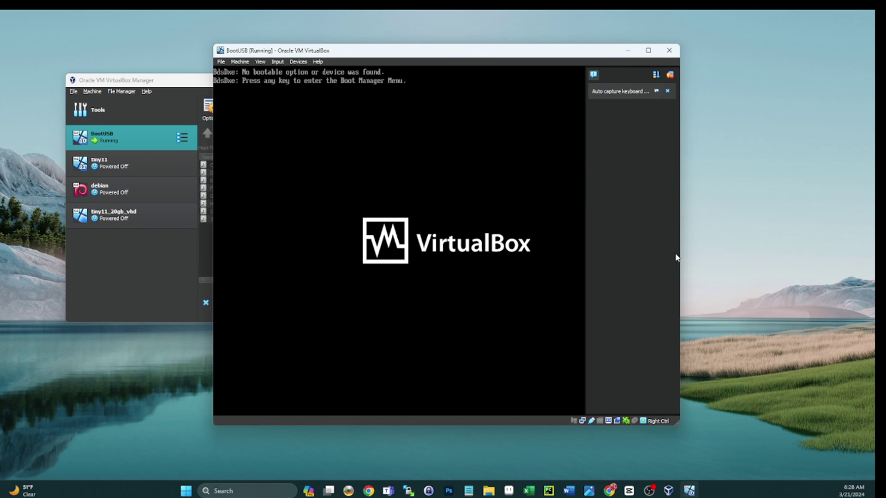
click(239, 62)
click(249, 130)
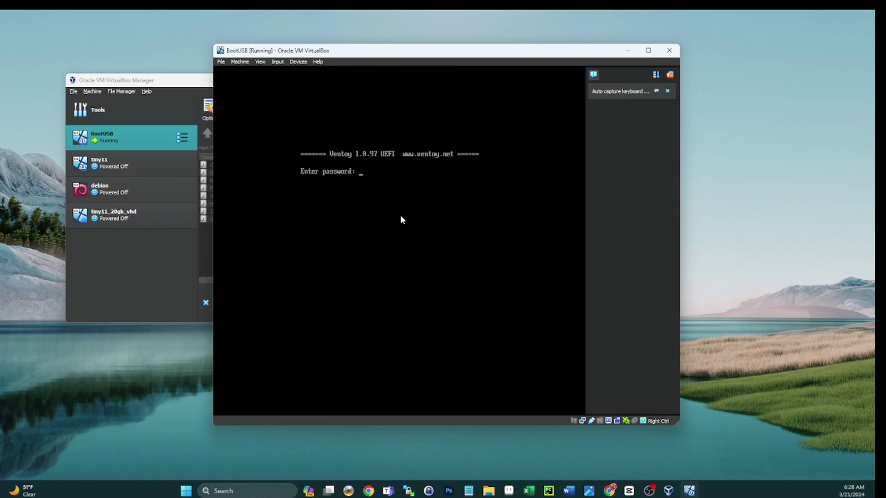
Step: Give the VM keyboard control and type the Ventoy password
click(401, 216)
key(Control_R)
click(668, 91)
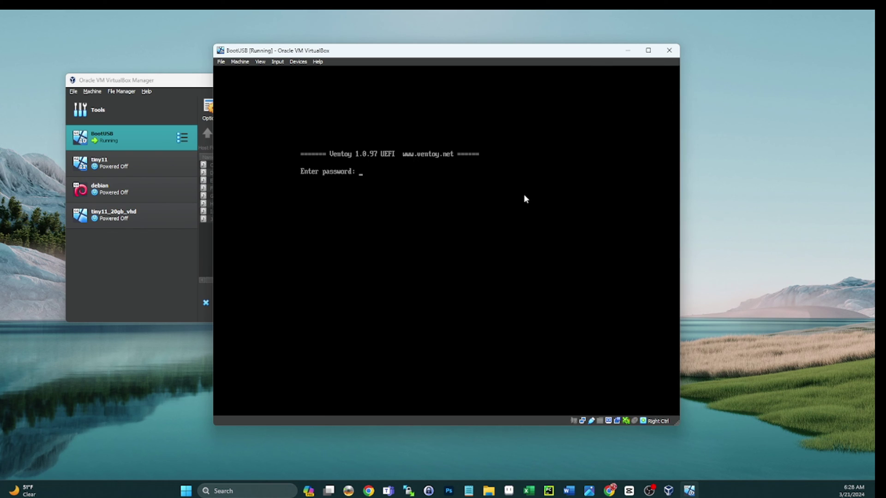
click(523, 194)
text(**************)
Step: Submit the password, step through the boot folders, and browse the MultiTools ISOs
key(Return)
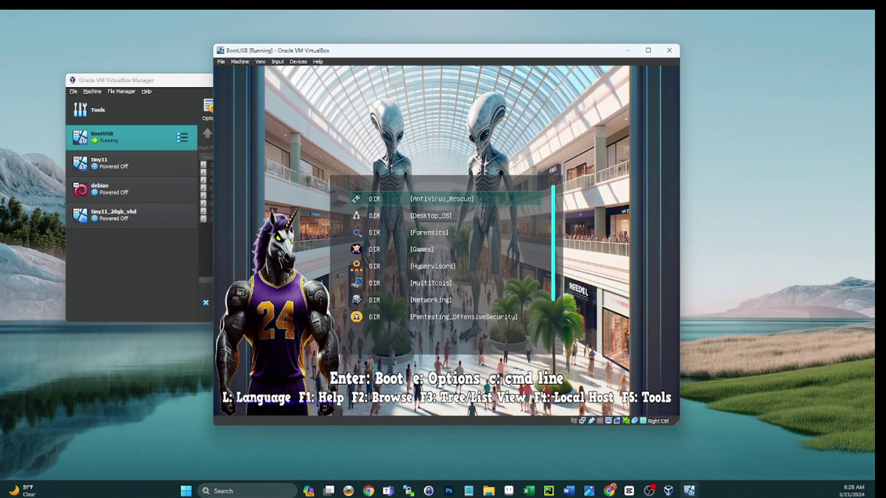
key(Down)
key(Down)
key(Down)
key(Down)
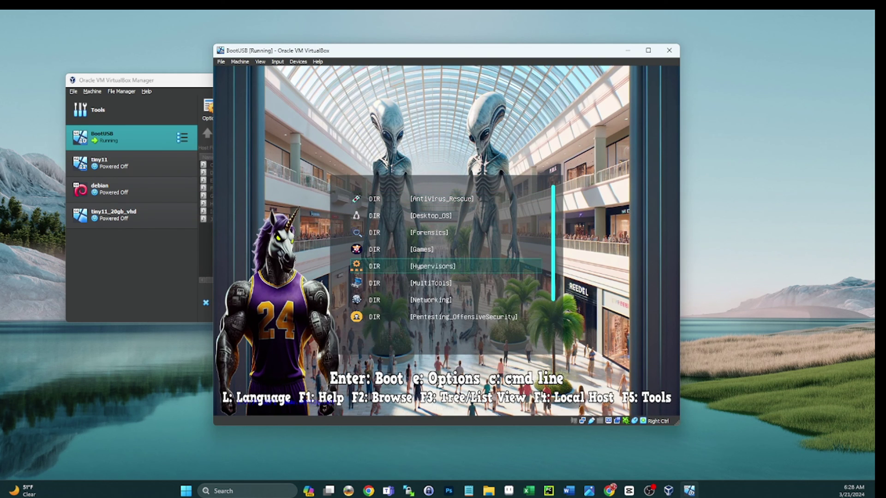
key(Up)
key(Up)
key(Up)
key(Up)
key(Down)
key(Down)
key(Down)
key(Down)
key(Up)
key(Up)
key(Up)
key(Down)
key(Down)
key(Down)
key(Down)
key(Down)
key(Up)
key(Return)
key(Down)
key(Down)
key(Down)
key(Down)
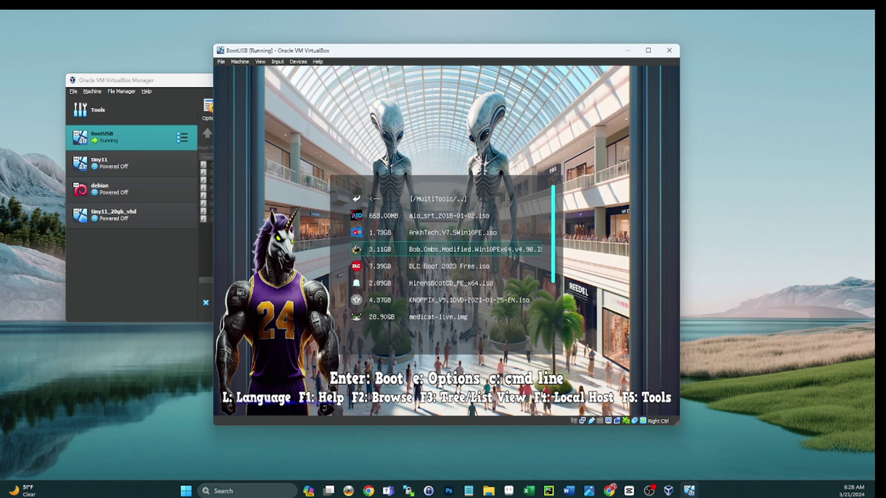
key(Down)
key(Down)
key(Down)
key(Down)
key(Down)
key(Down)
key(Down)
key(Up)
key(Up)
key(Up)
key(Up)
key(Up)
key(Up)
key(Up)
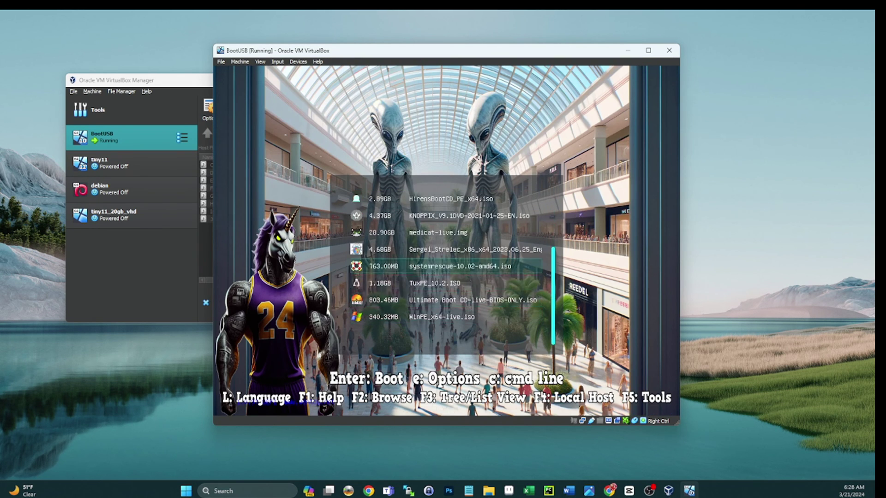
key(Up)
key(Up)
key(Up)
key(Up)
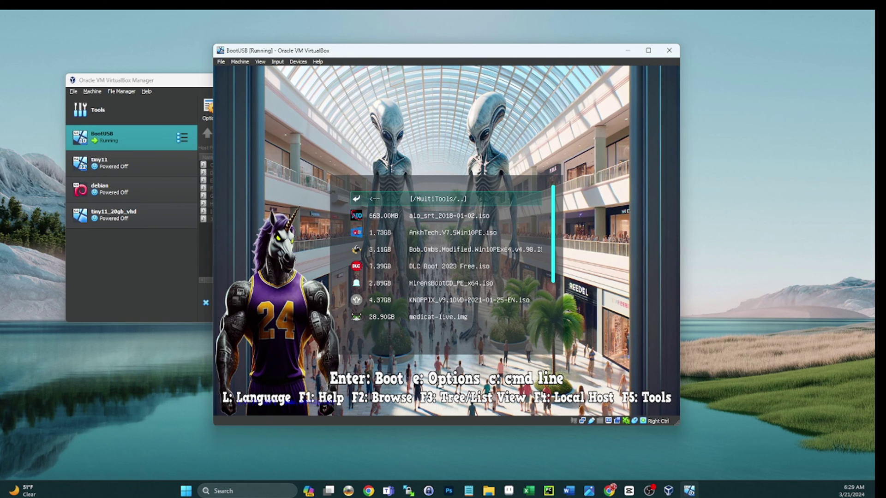
Step: Return to Ventoy's top-level folder list and move down through Desktop_OS, Forensics and Hypervisors to MultiTools
key(Return)
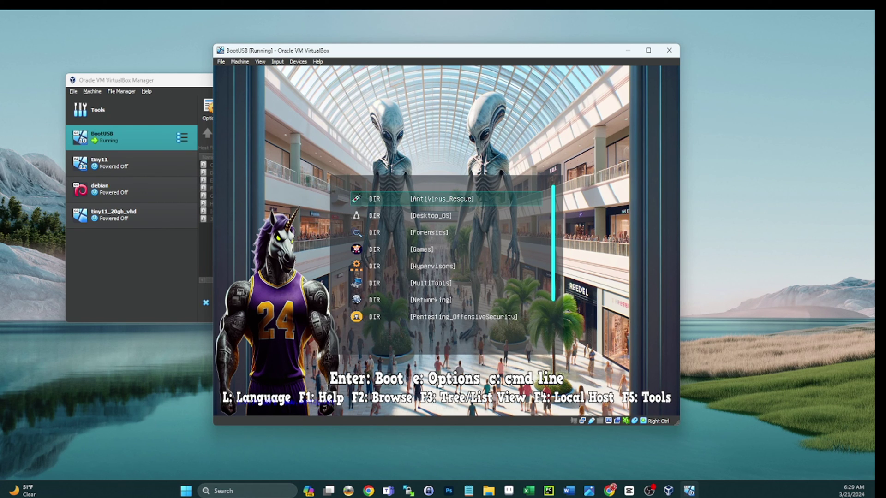
key(Down)
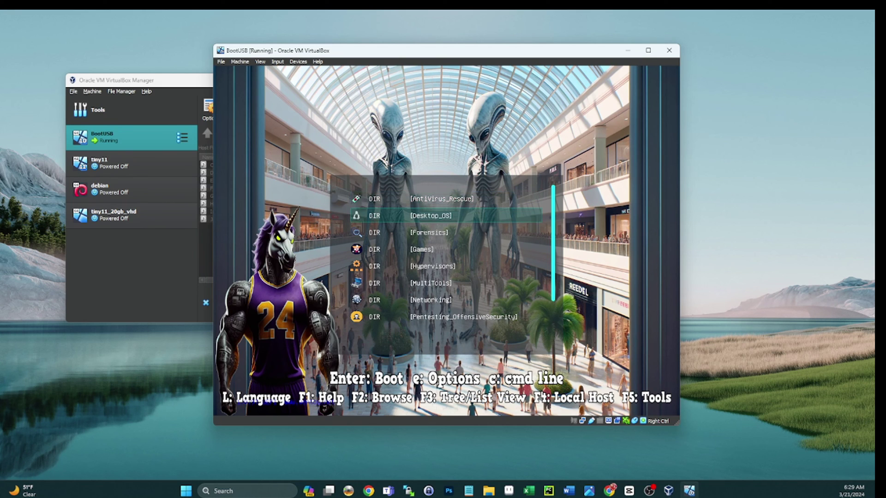
key(Down)
key(Down)
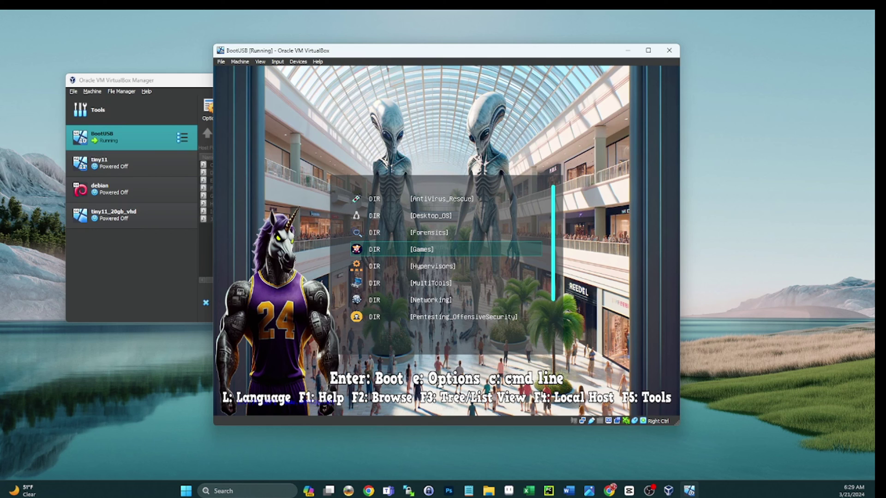
key(Down)
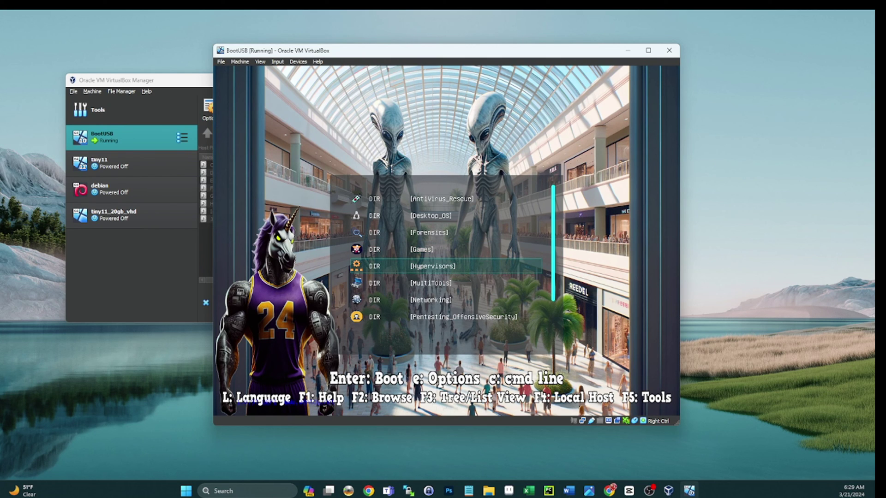
key(Down)
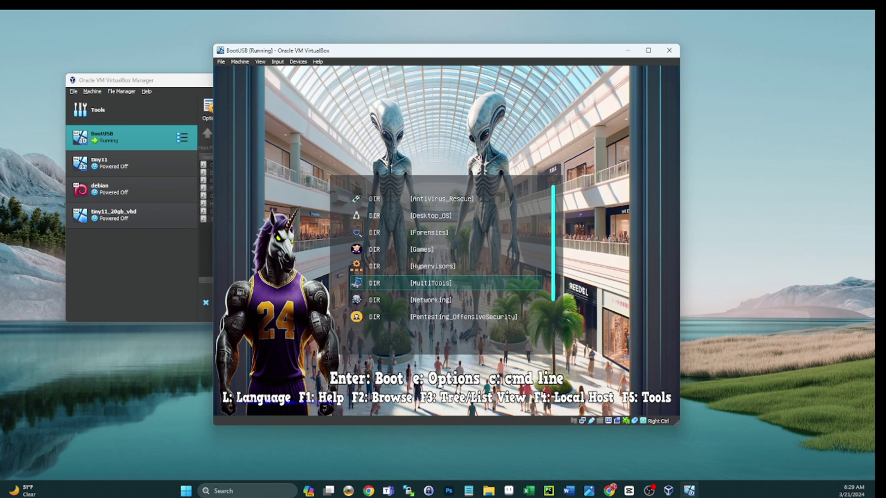
Step: Continue down past Networking and Privacy_&_Security until the Server_OS and Tools folders come into view
key(Down)
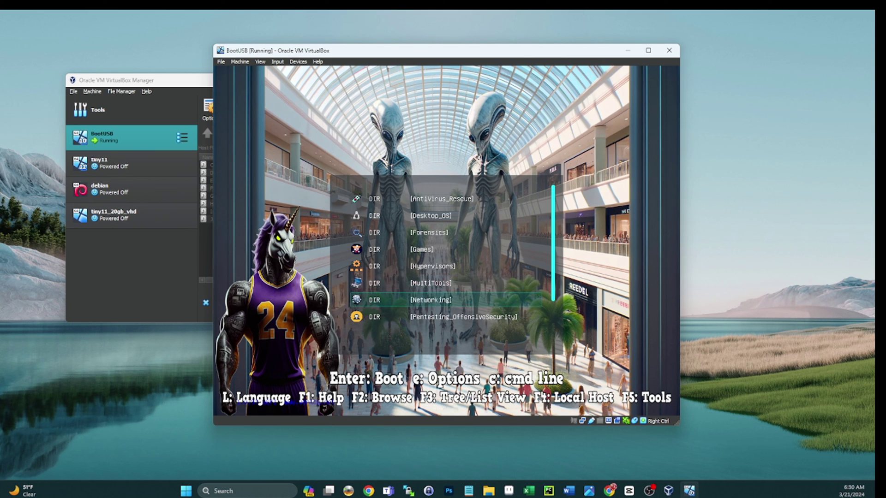
key(Down)
key(Down)
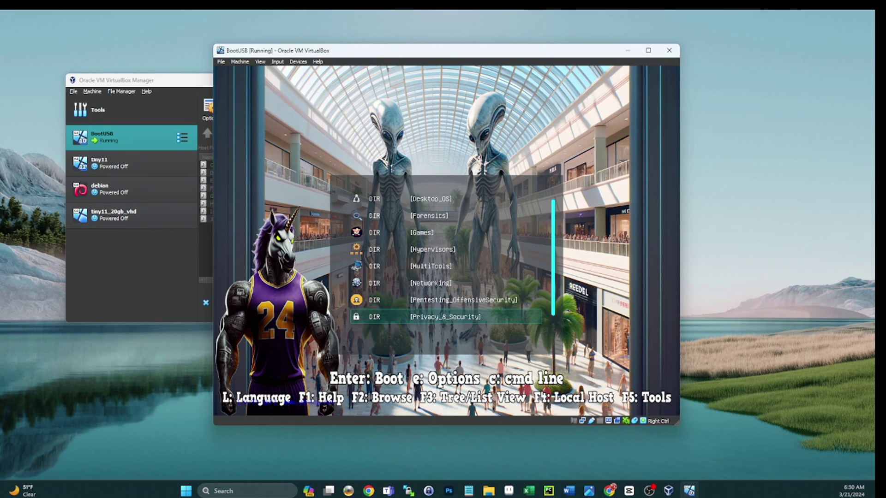
key(Up)
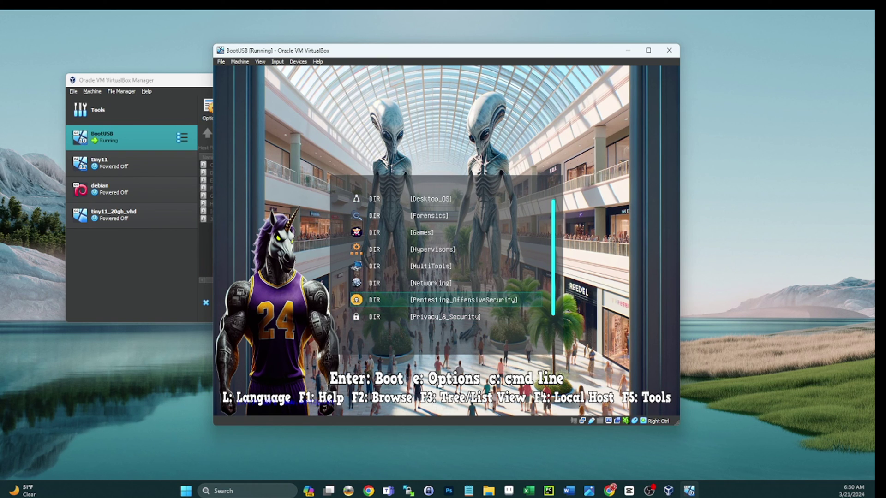
key(Down)
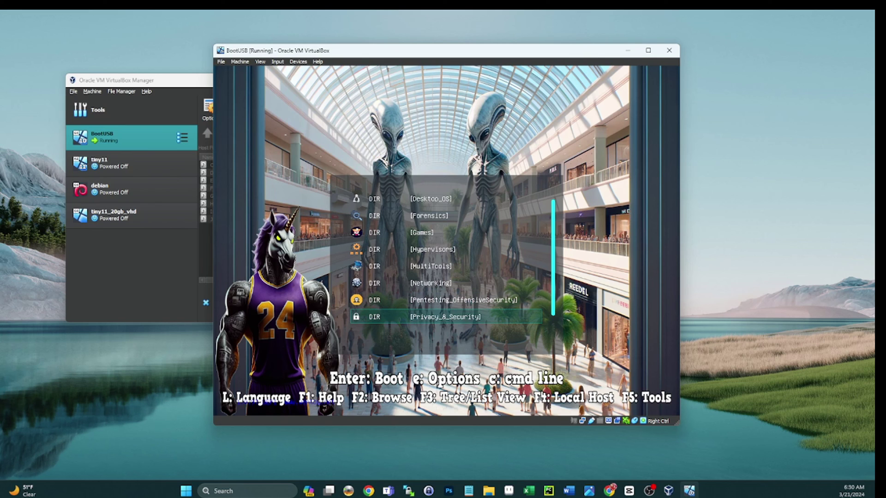
key(Down)
key(Down)
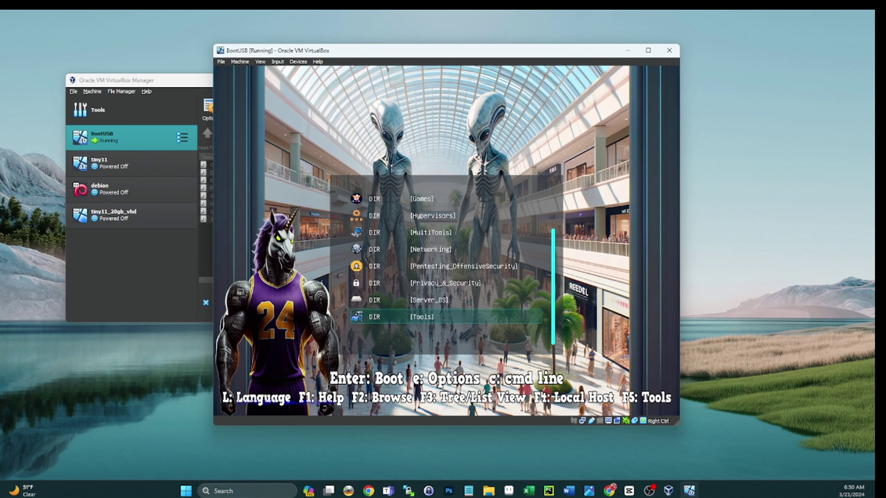